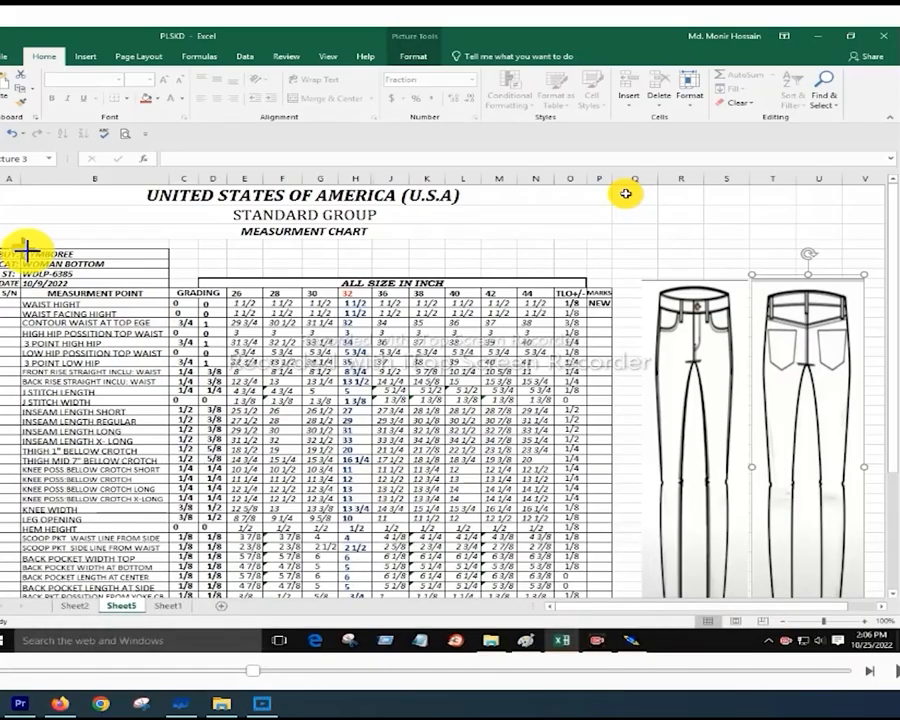
left_click_drag(24, 246, 106, 287)
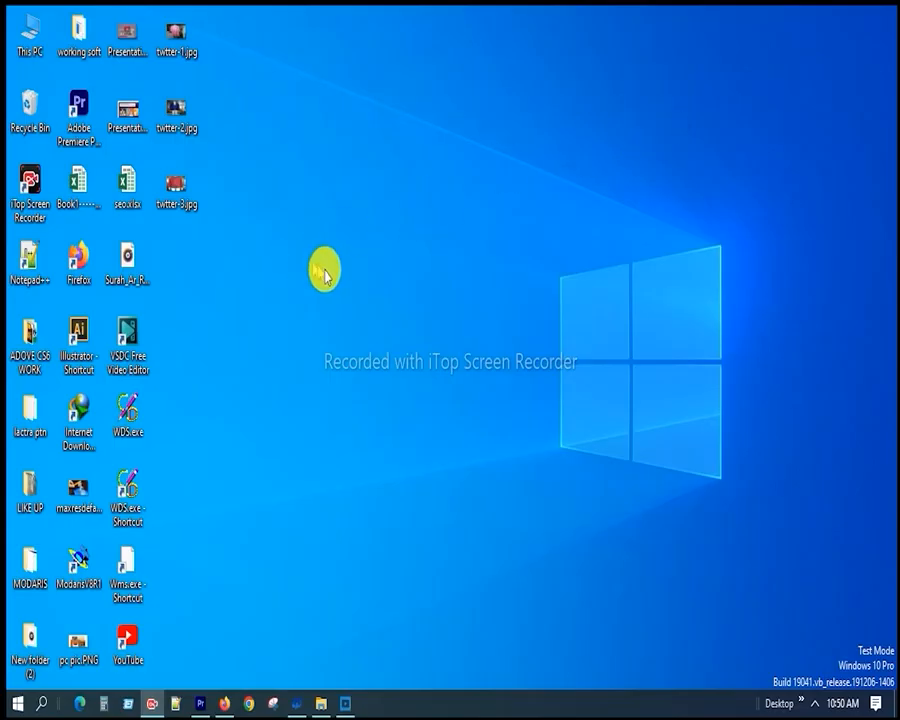
Create a new folder named GYMBOREE on the desktop
right_click(329, 276)
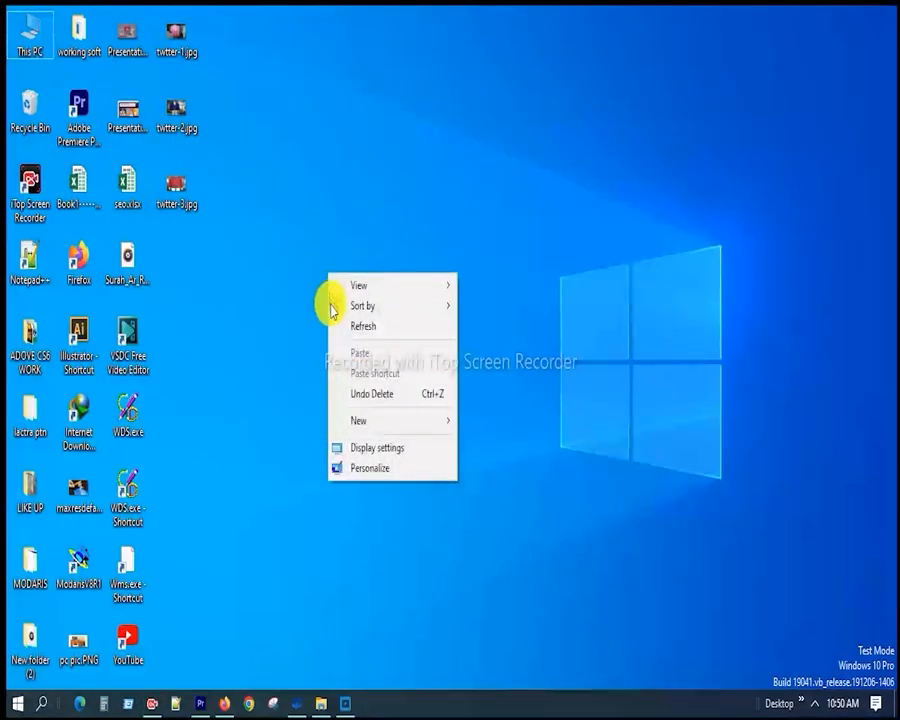
mouse_move(382, 420)
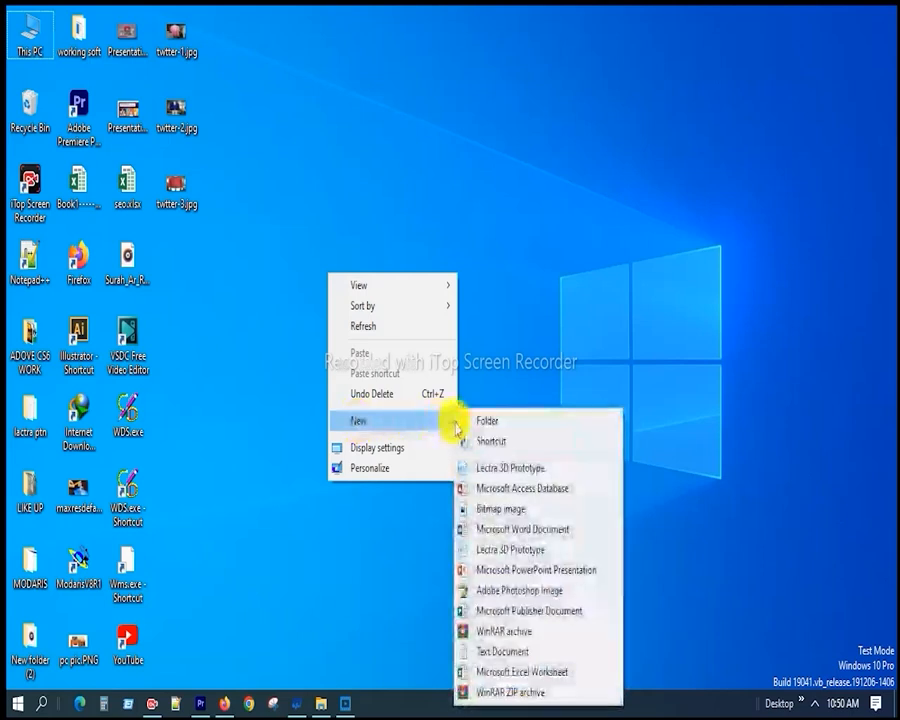
left_click(482, 422)
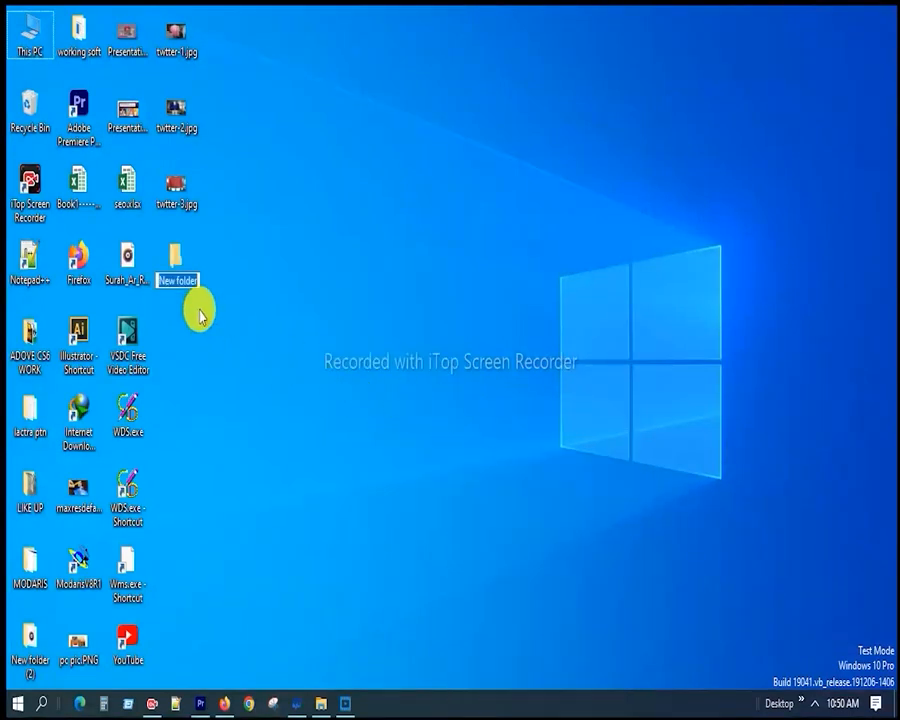
type("GY")
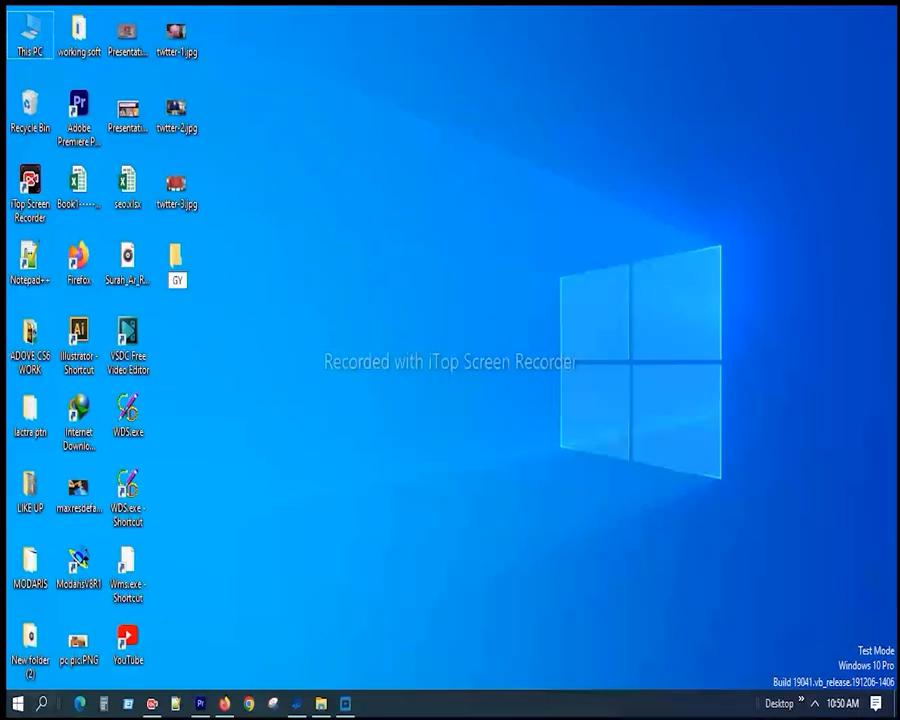
type("MBO")
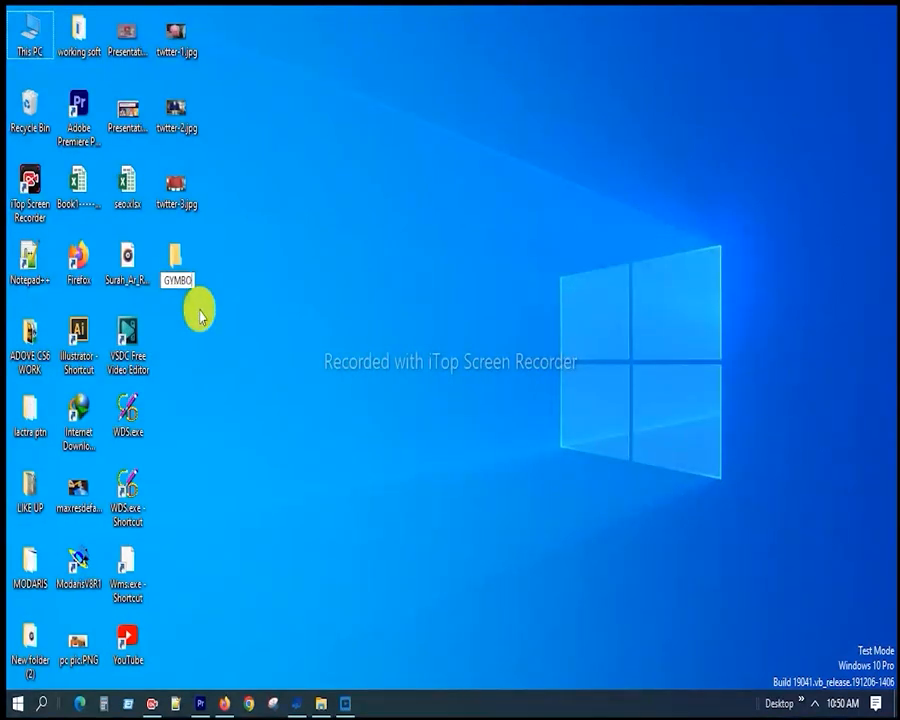
type("REE")
left_click(173, 276)
Open the GYMBOREE folder and create a subfolder named WOMAN BOTTOM in it
double_click(173, 276)
right_click(310, 326)
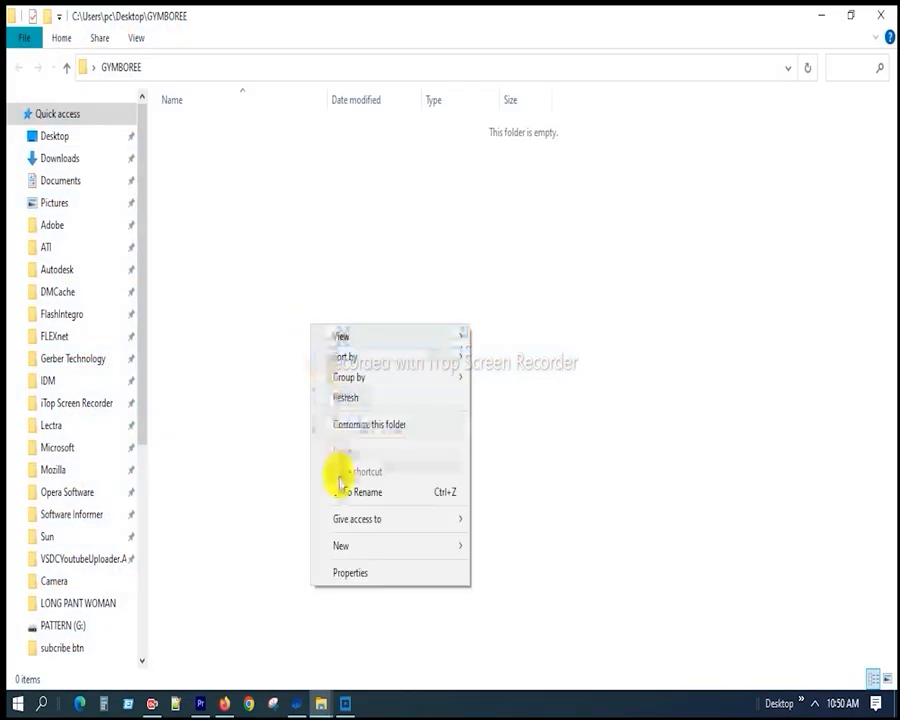
mouse_move(452, 545)
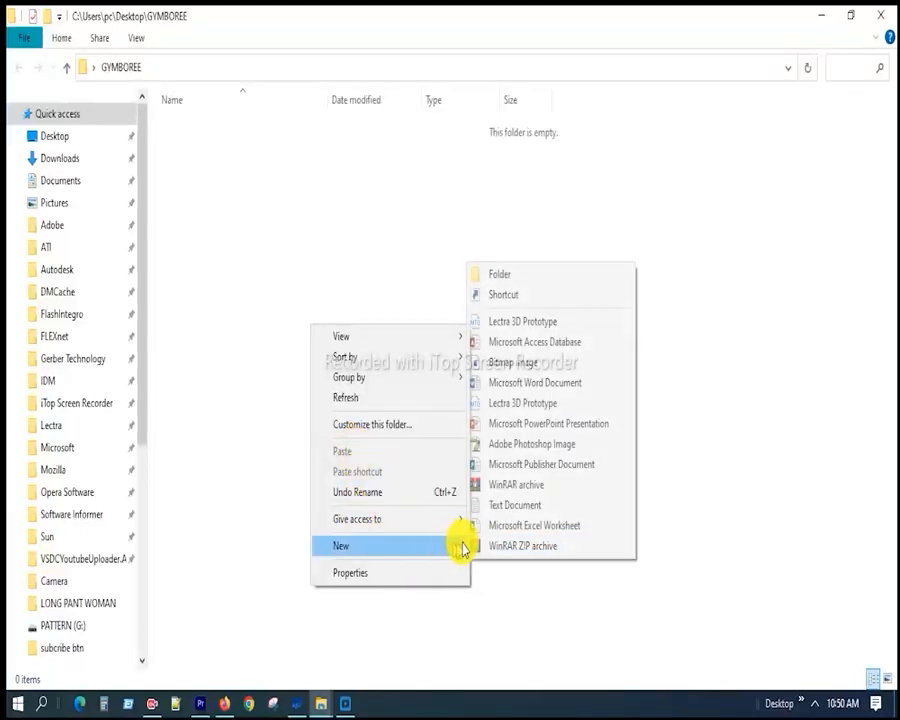
left_click(515, 278)
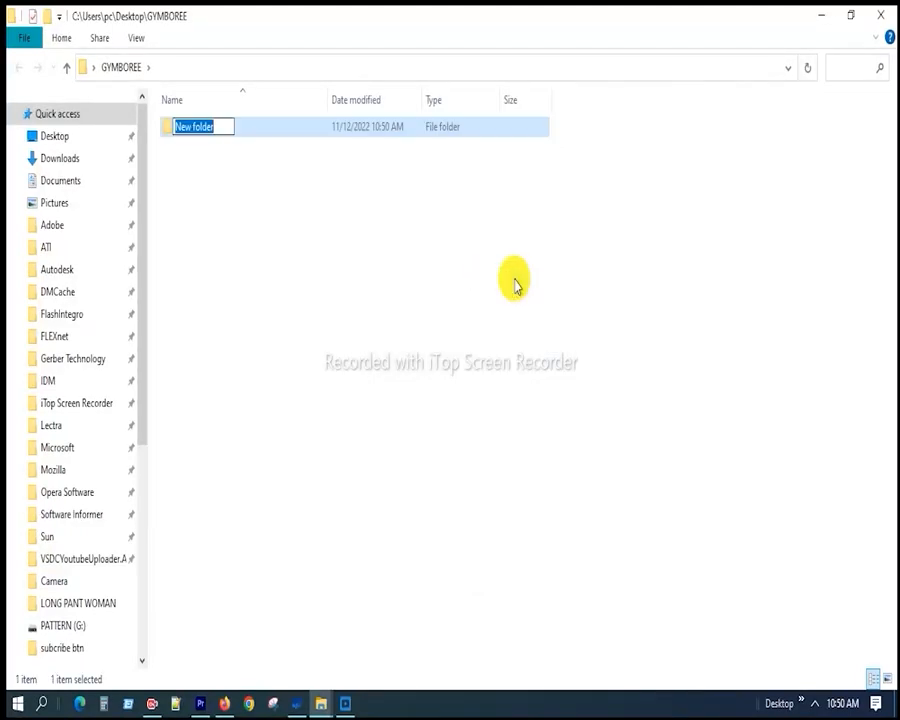
type("W")
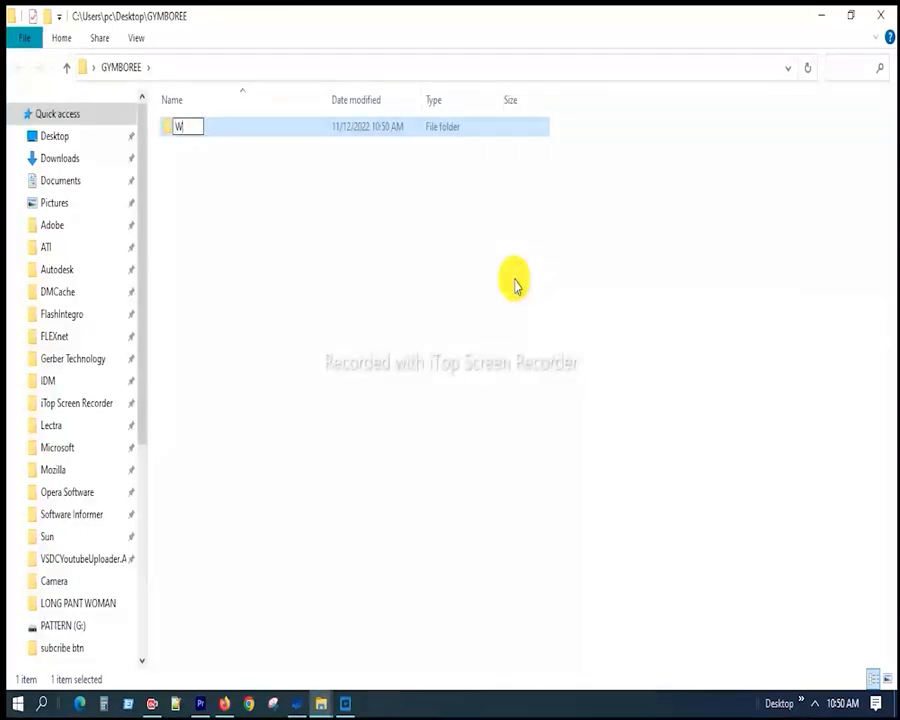
type("OMA")
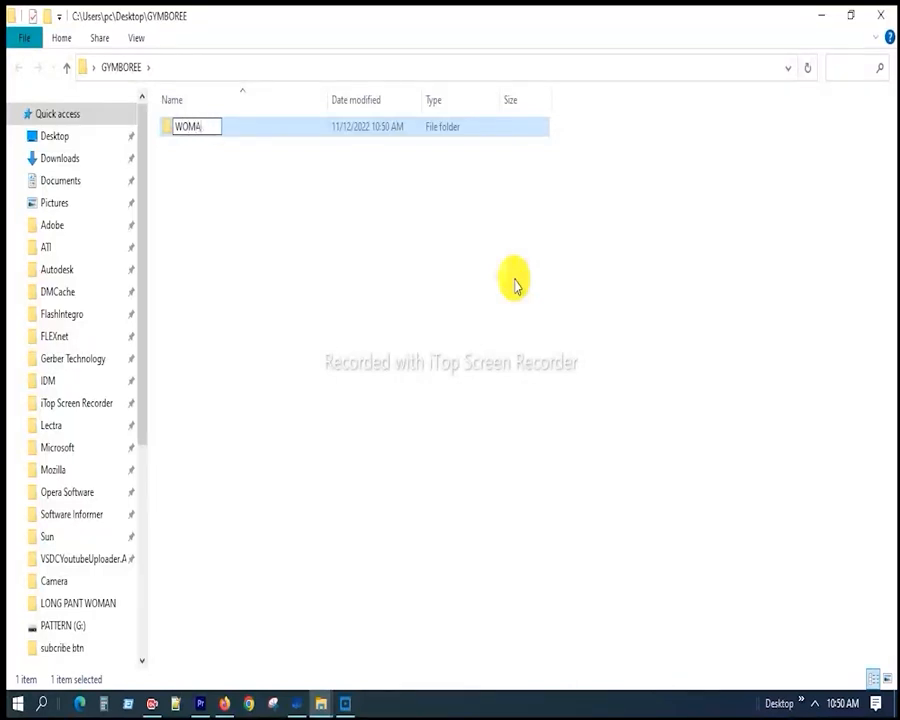
type("N BOTTOM")
left_click(335, 267)
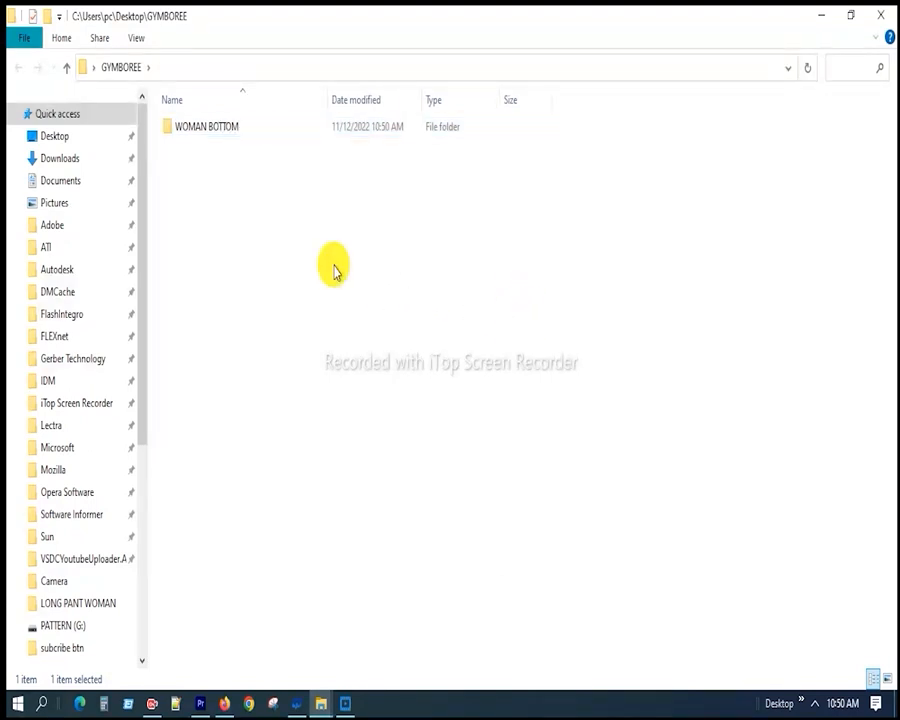
Open the WOMAN BOTTOM folder and create a subfolder named WDLP-6385 in it
double_click(225, 135)
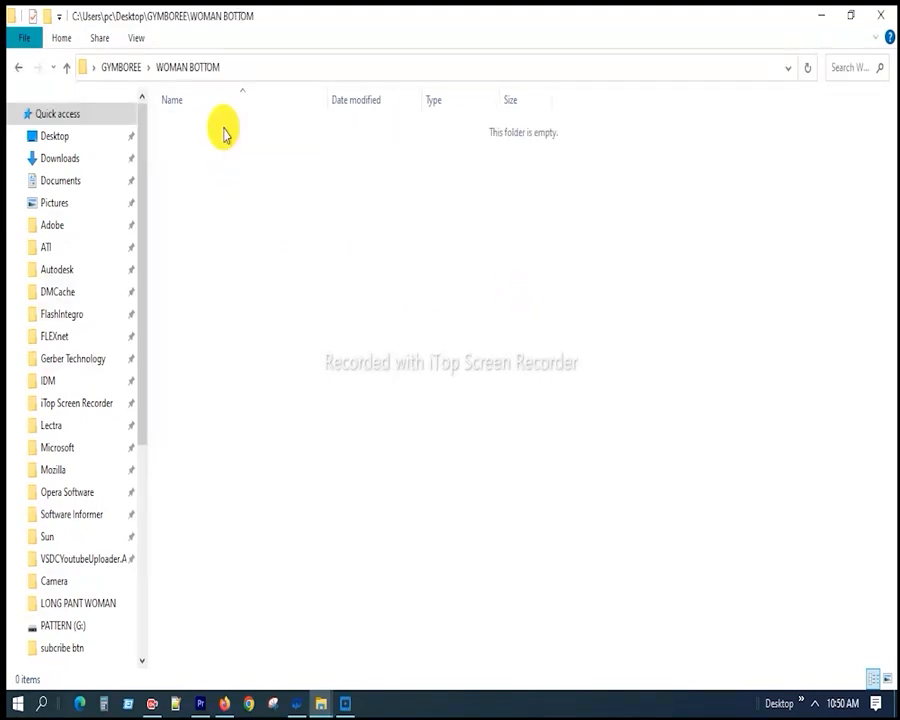
right_click(257, 266)
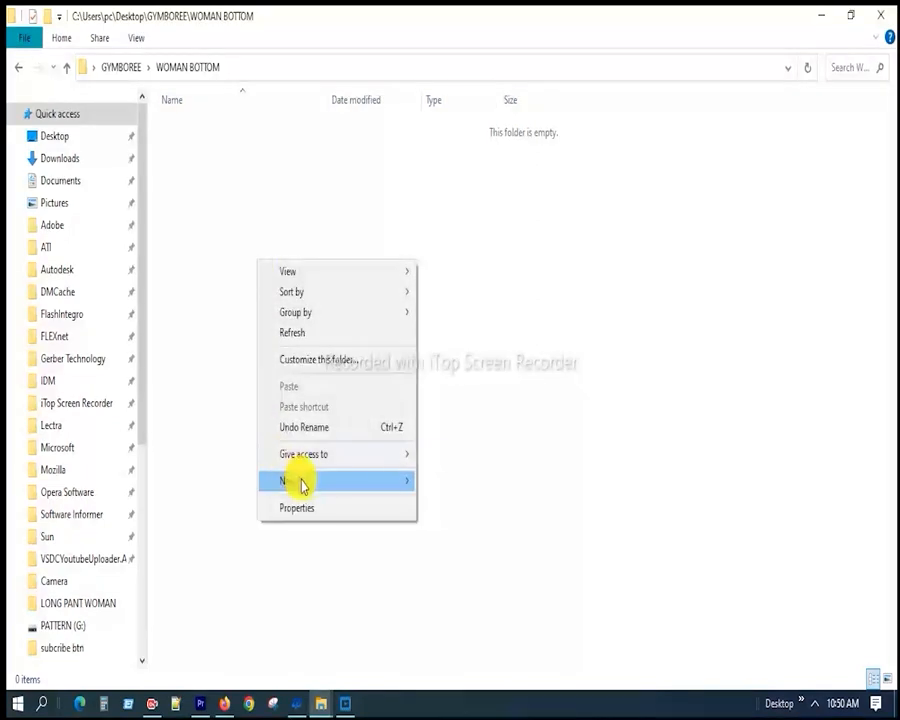
mouse_move(297, 481)
left_click(442, 212)
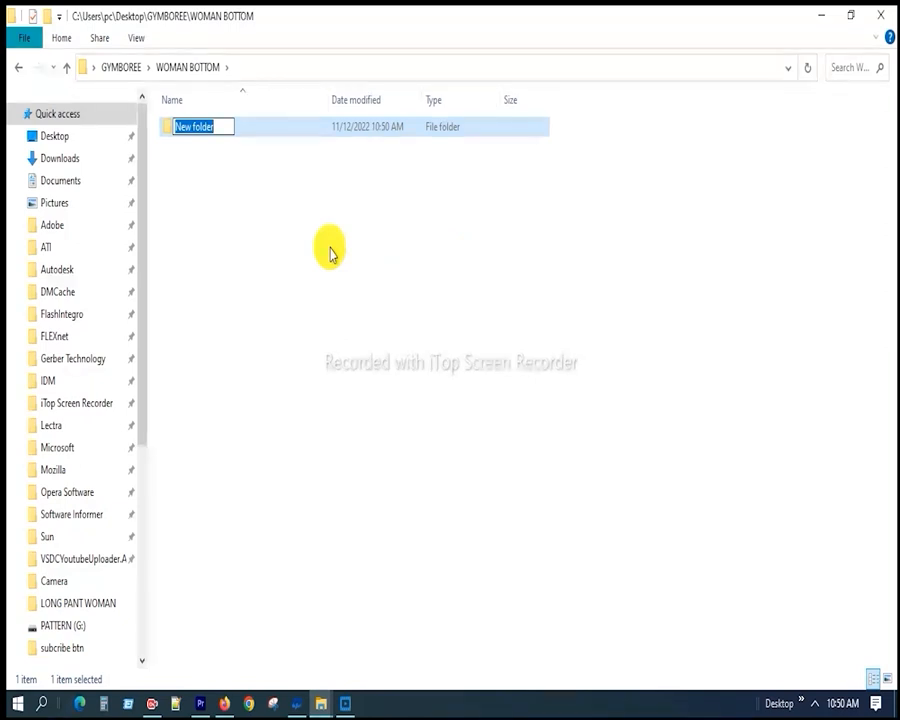
type("W")
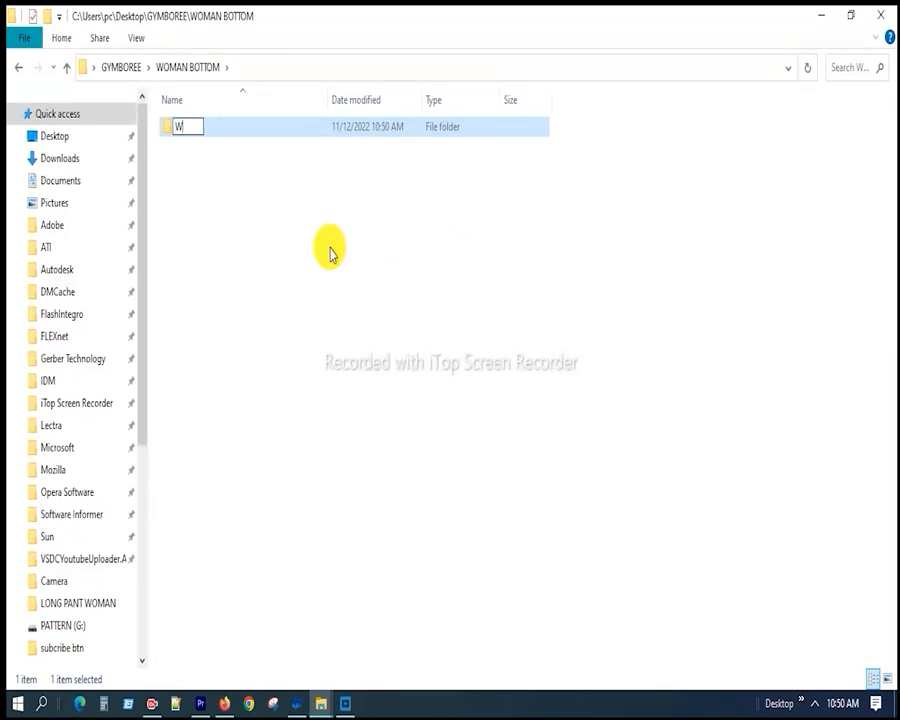
type("DLP-6385")
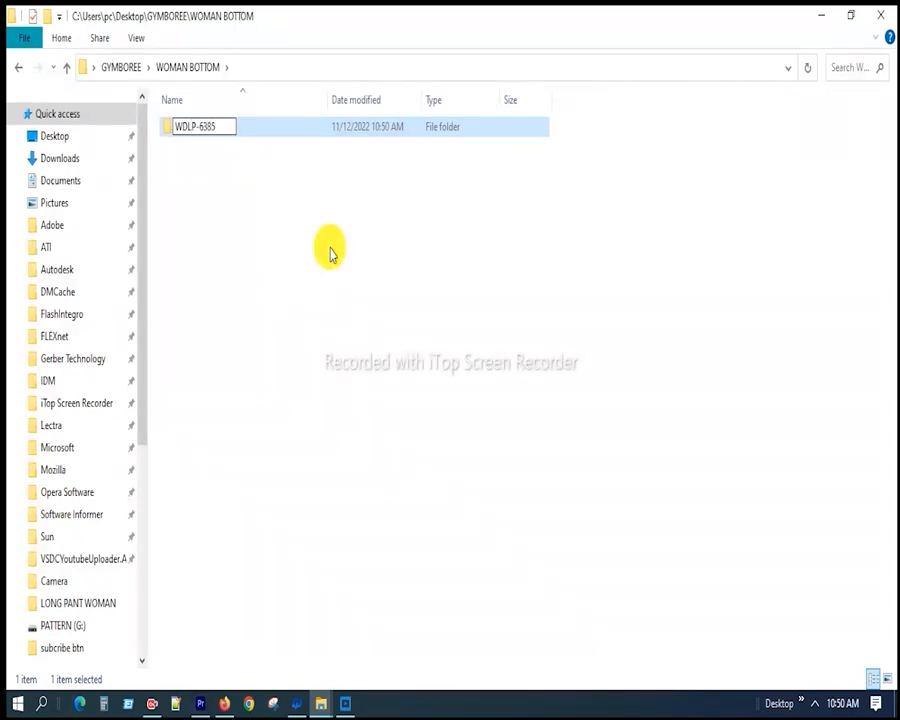
key("Return")
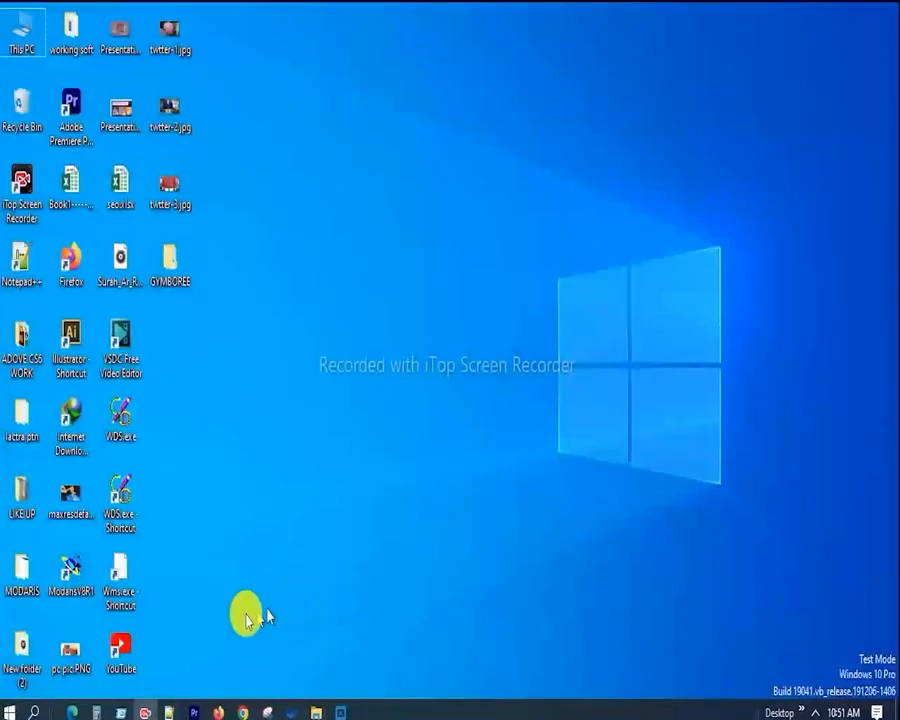
Launch ModarisV8R1 in a maximized window and create a new model named WDLP-6385
double_click(66, 572)
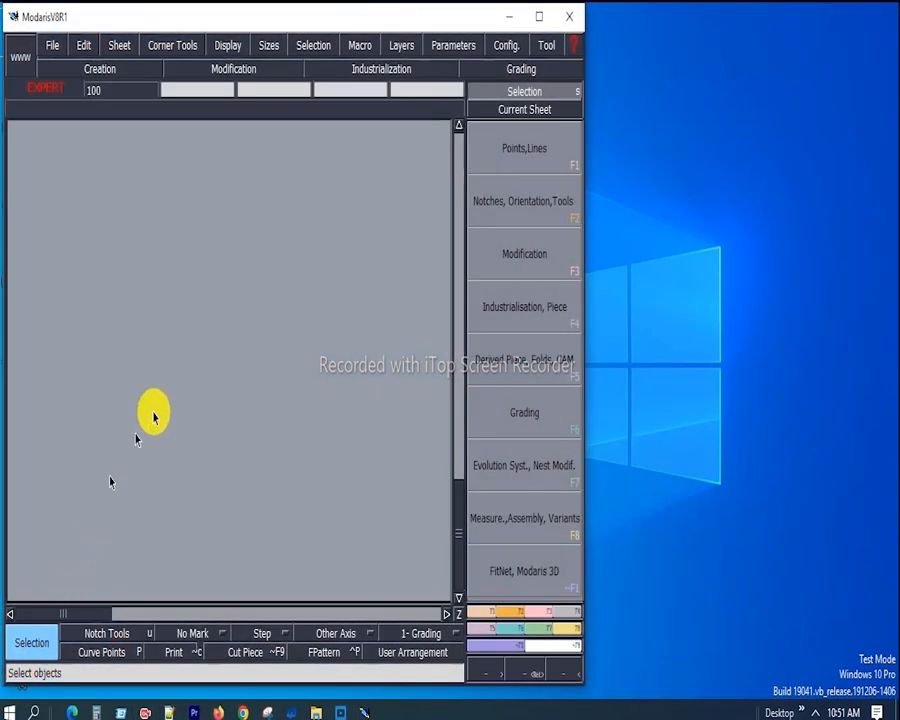
left_click(539, 17)
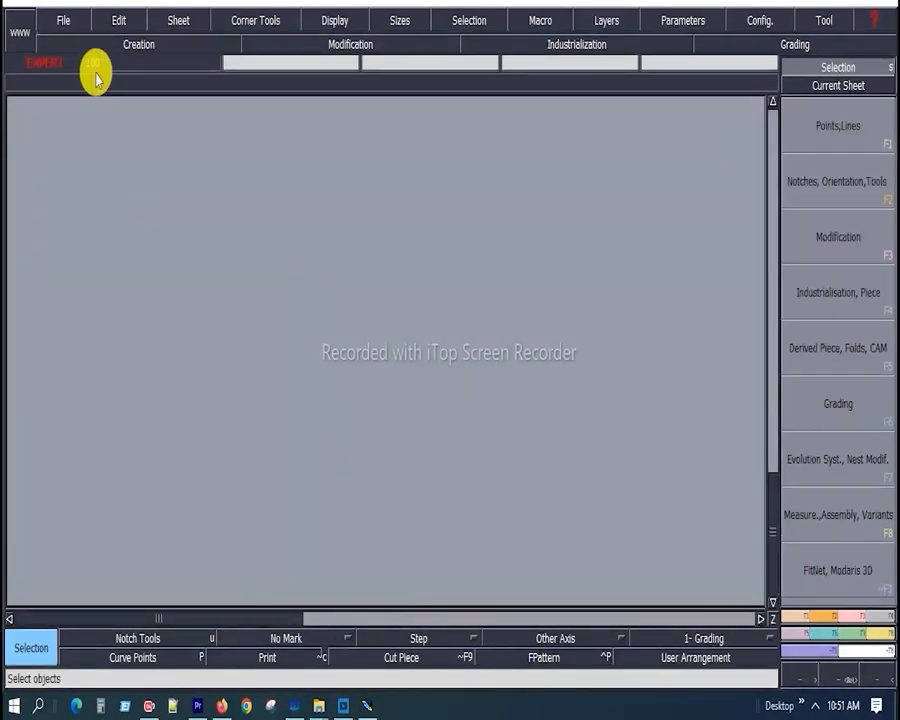
left_click(63, 20)
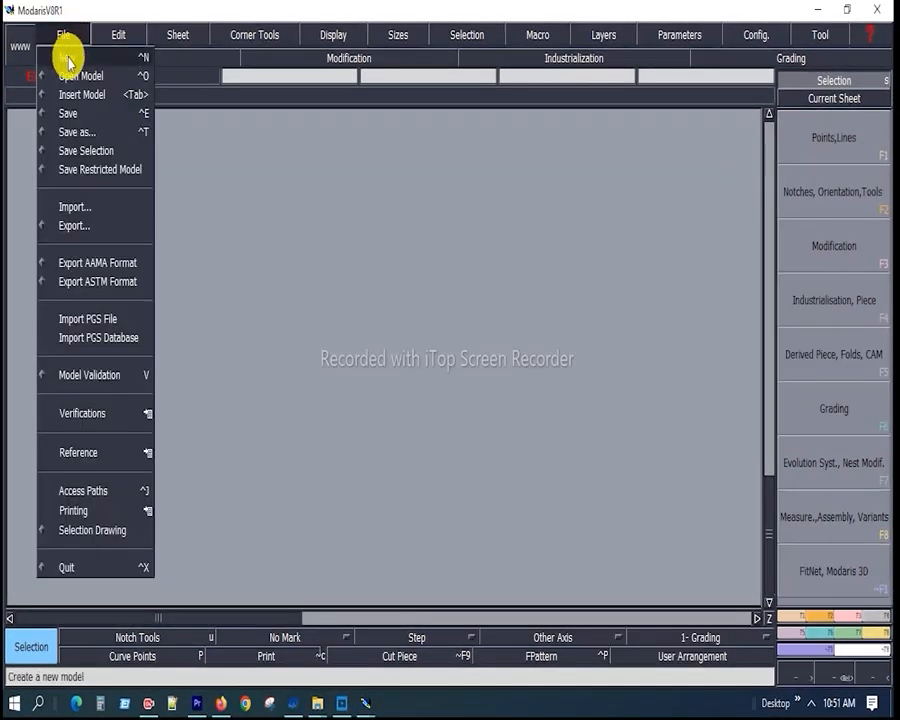
left_click(68, 57)
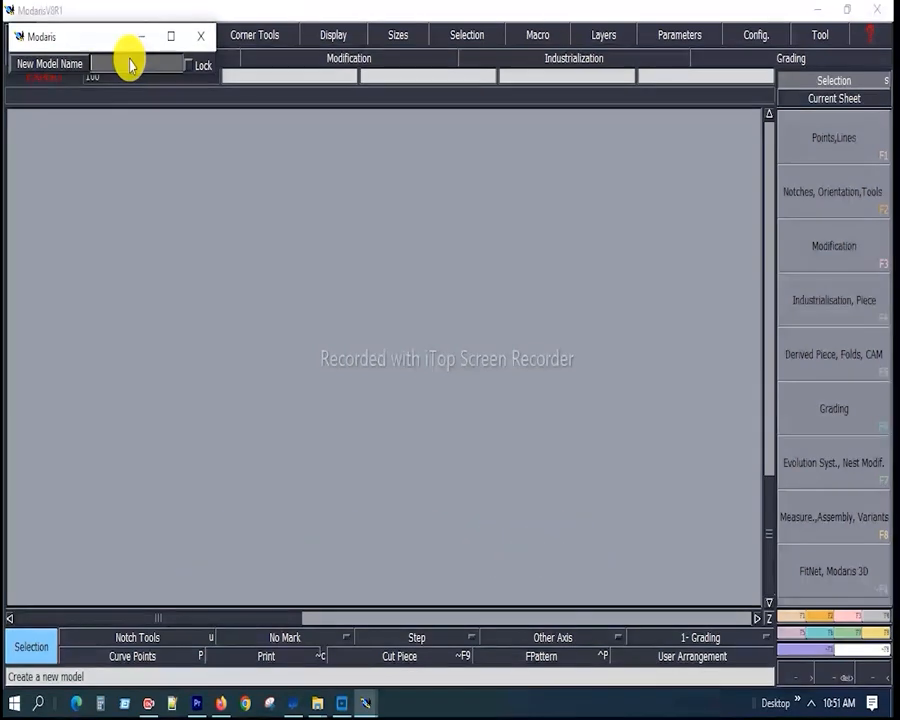
type("W")
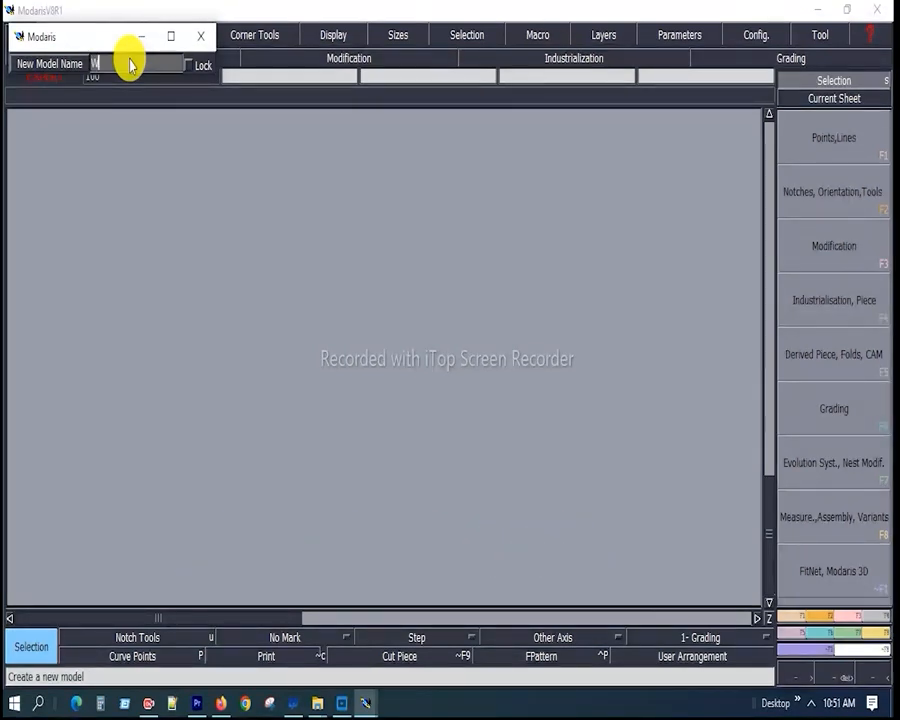
type("D")
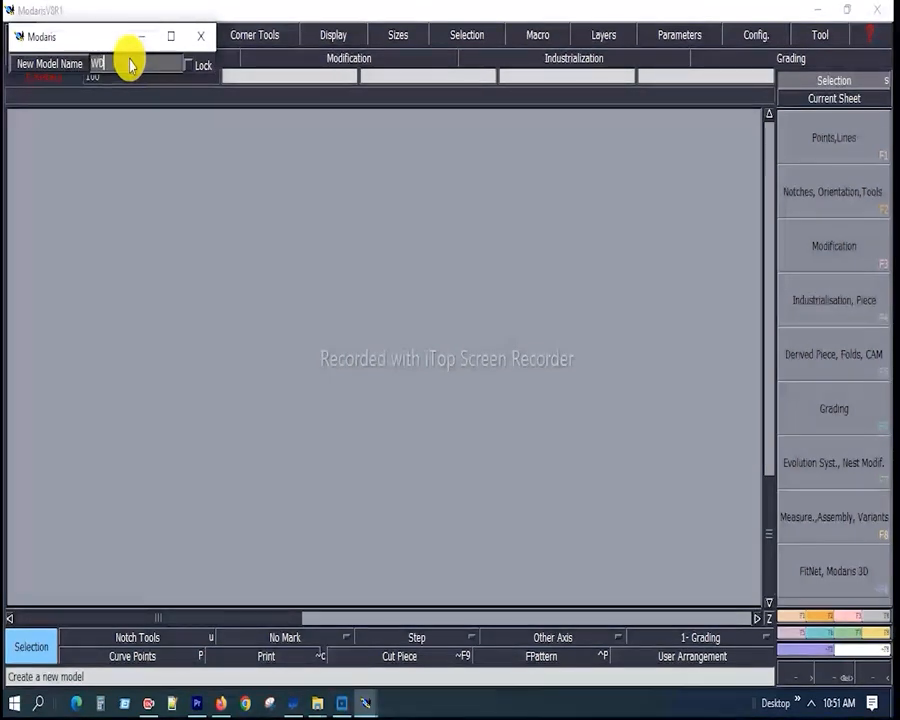
type("LF-")
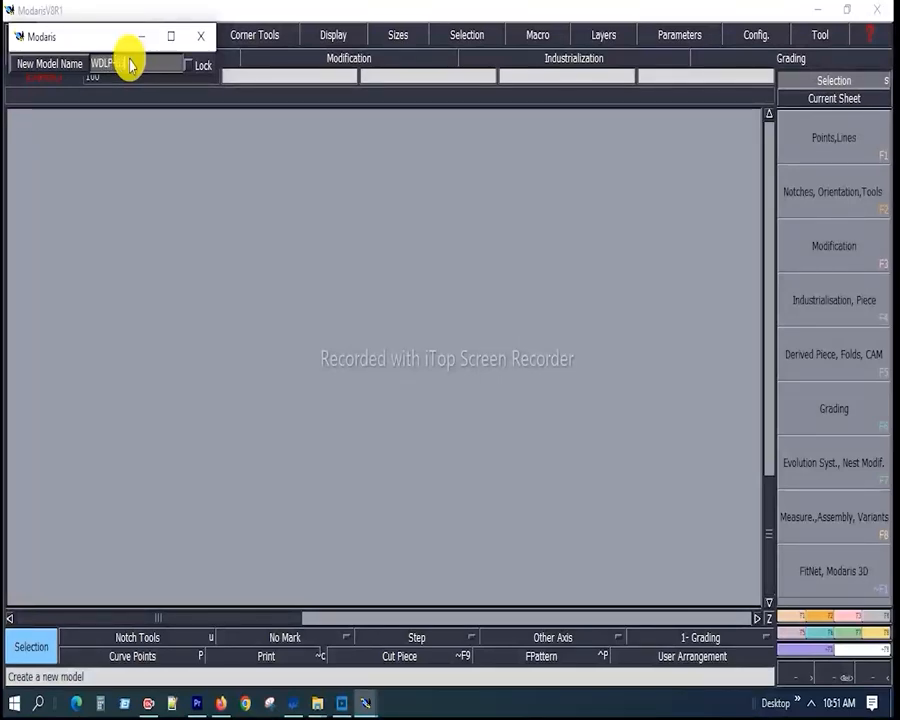
type("6385")
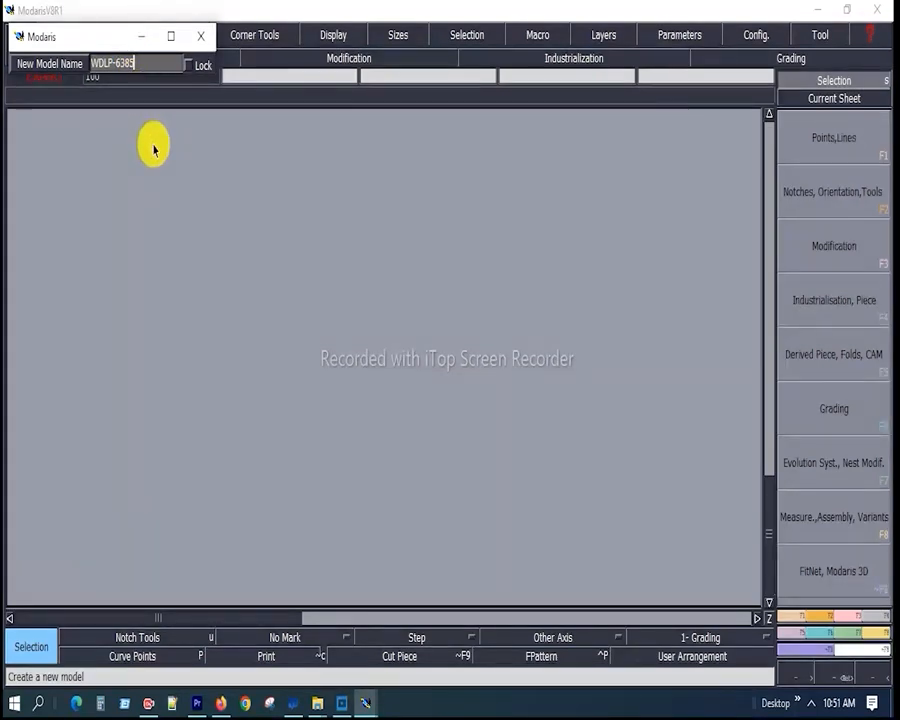
key("Return")
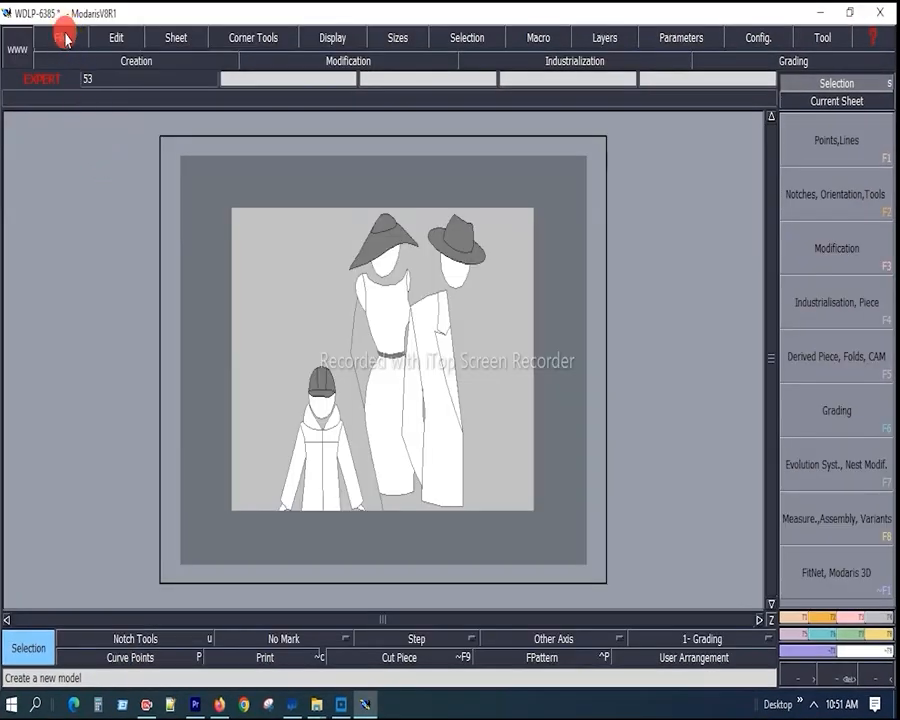
Set the Open Model access path to the desktop folder GYMBOREE/WOMAN BOTTOM/WDLP-6385
left_click(64, 39)
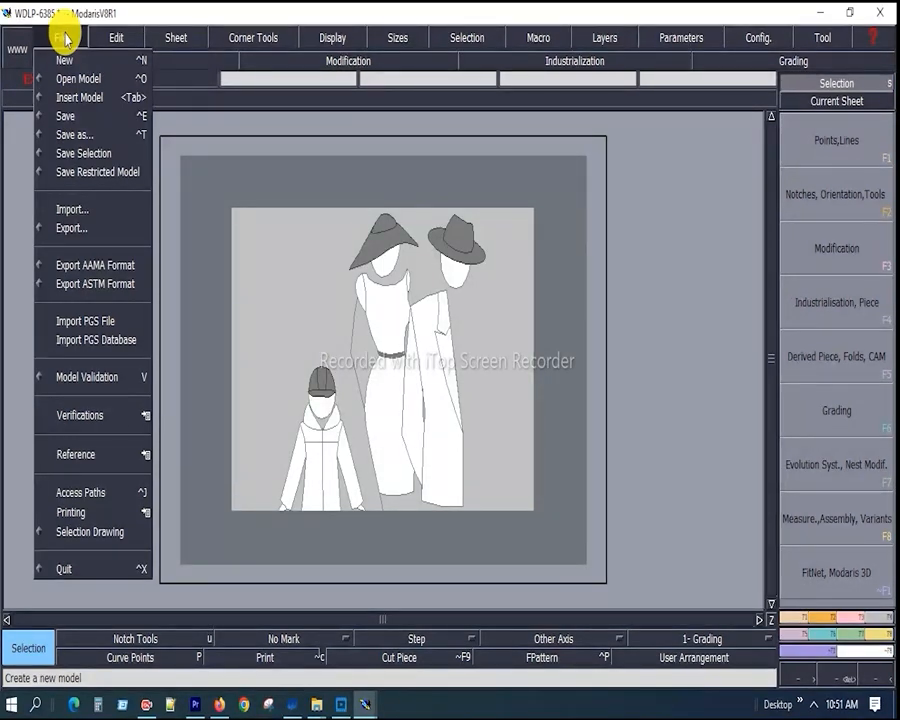
left_click(74, 494)
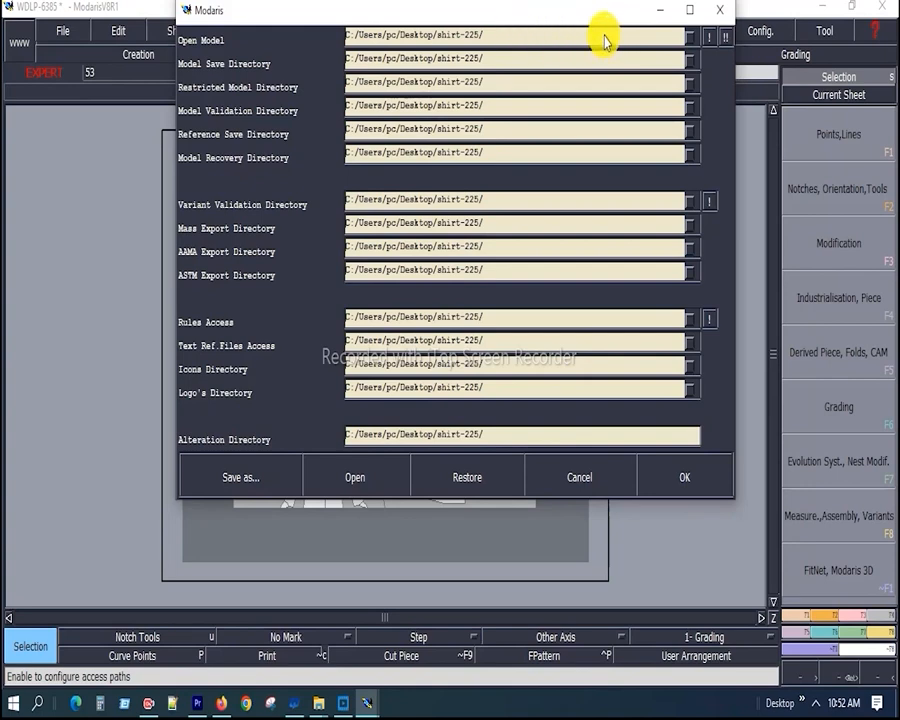
left_click(467, 474)
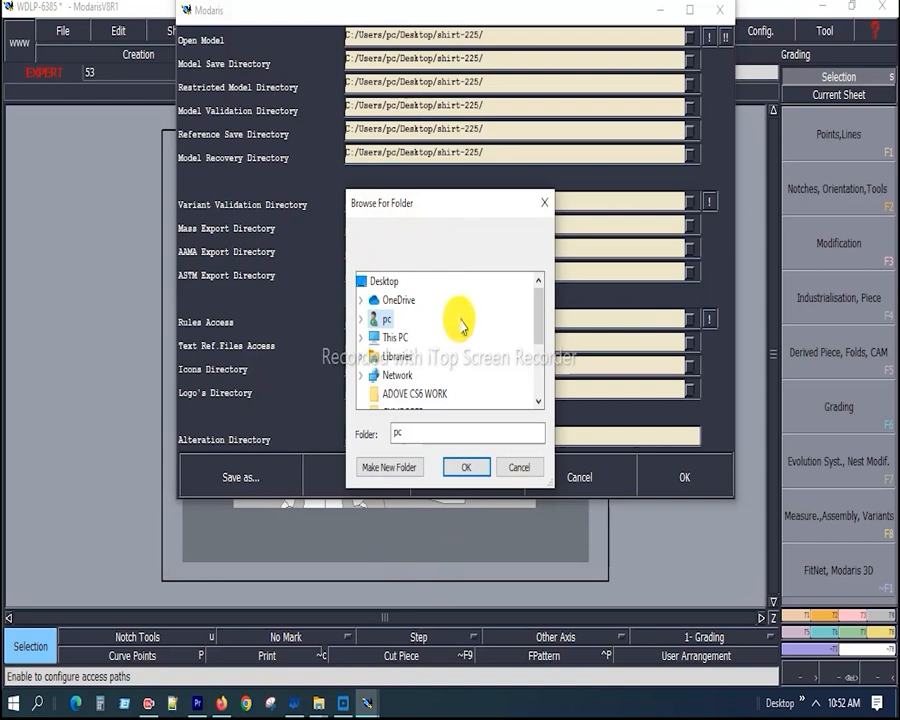
left_click_drag(536, 311, 537, 374)
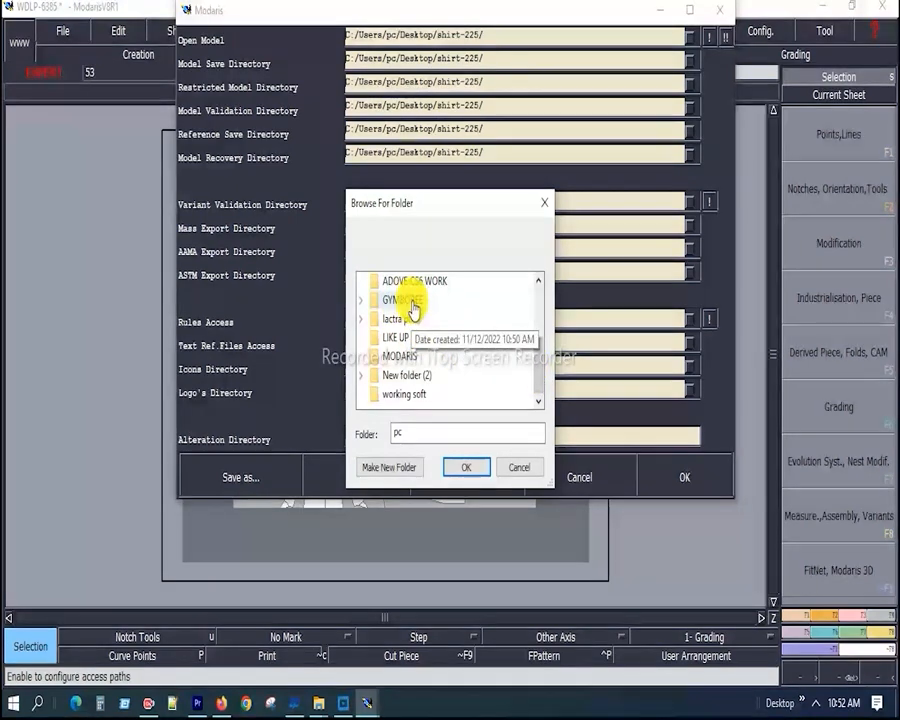
left_click(410, 302)
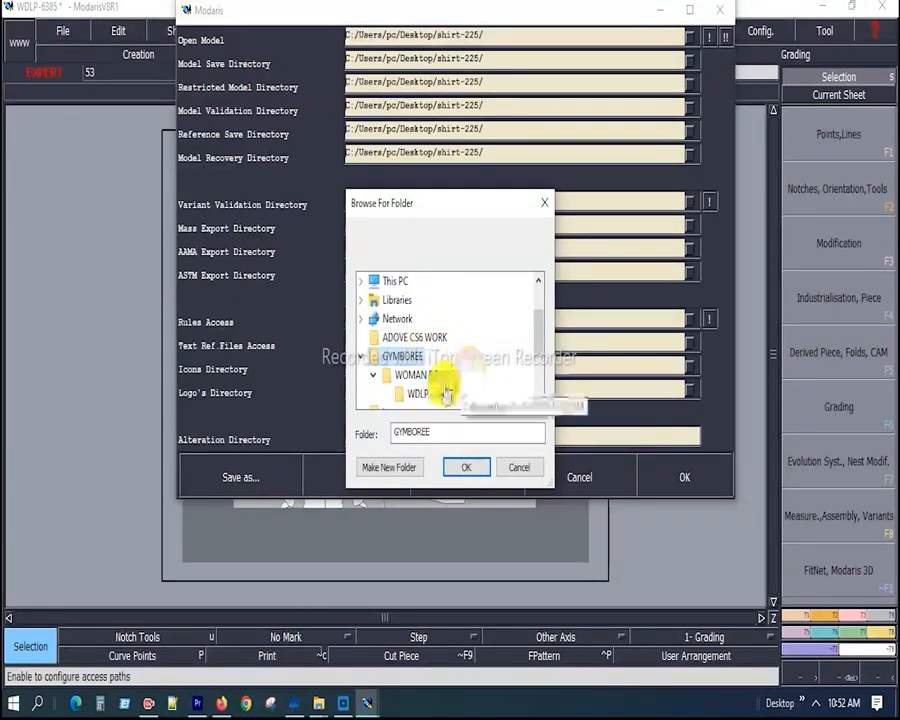
left_click(415, 377)
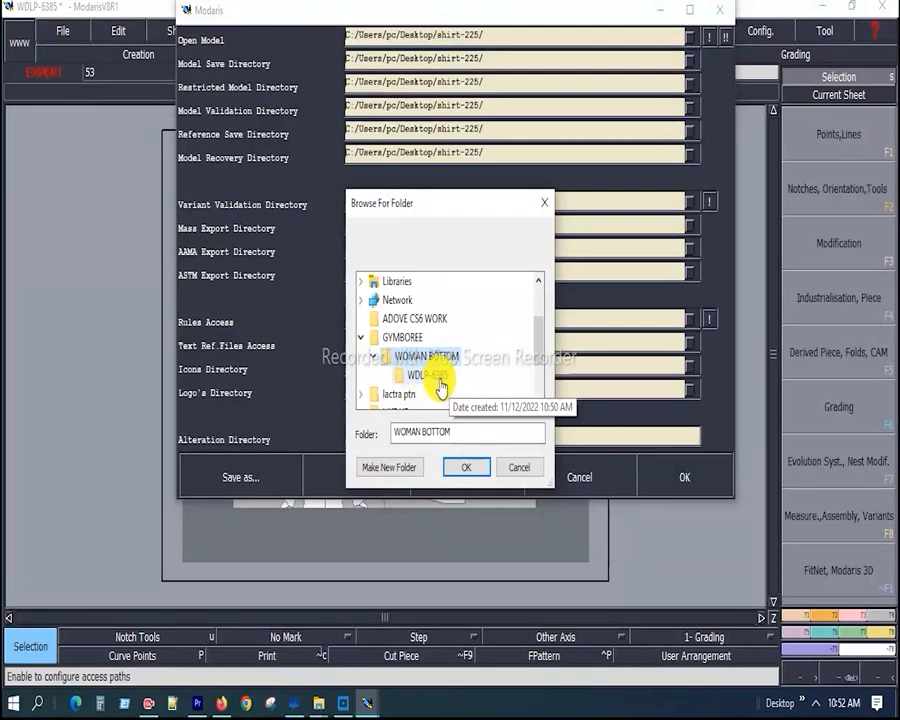
left_click(433, 378)
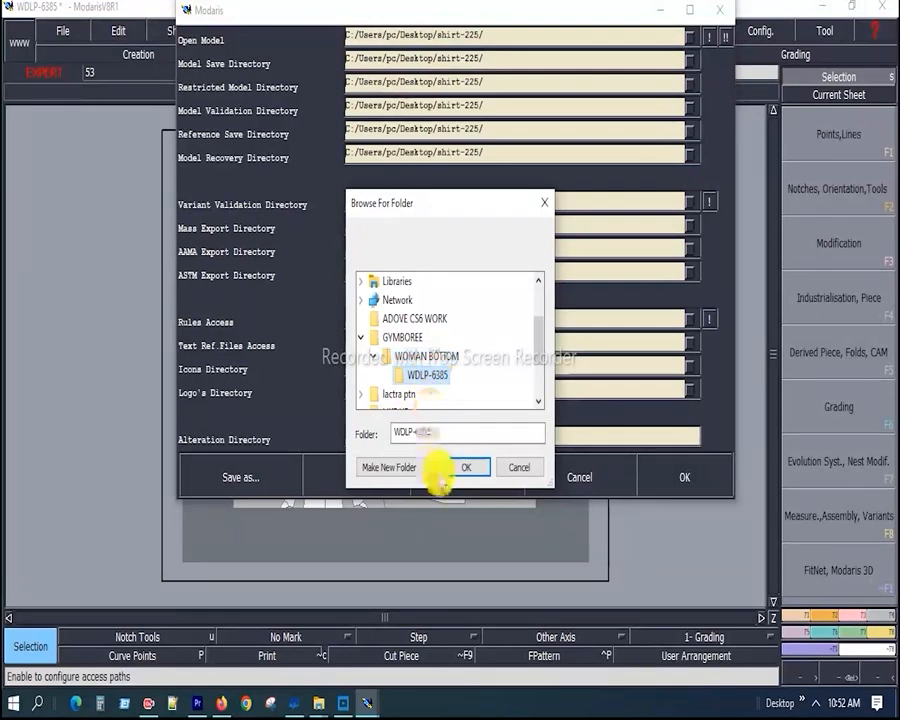
left_click(466, 469)
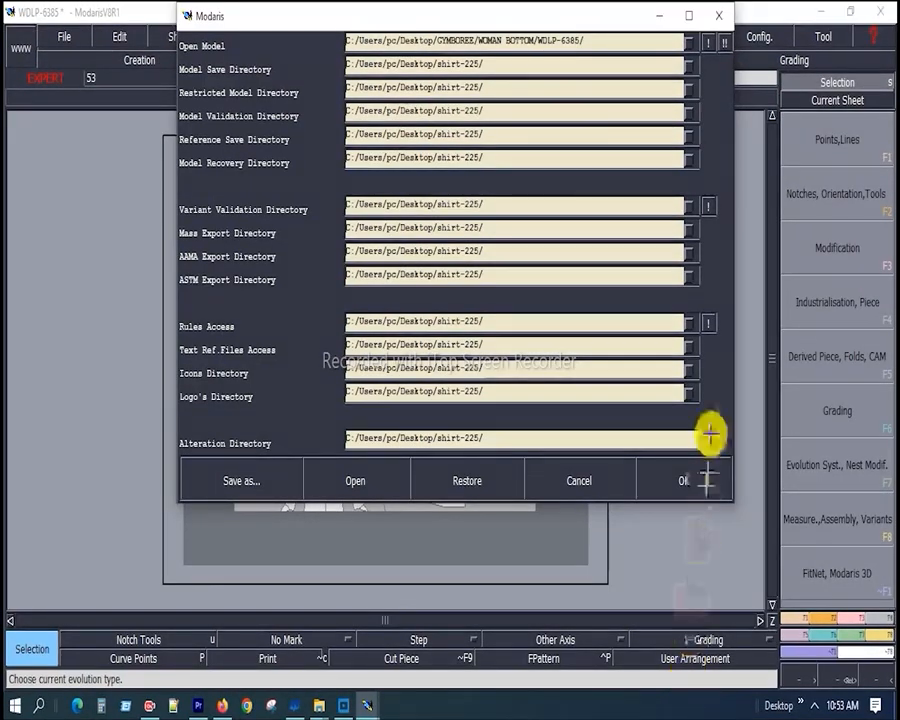
Apply the Open Model path to all the other access directories and accept the access path settings
mouse_move(699, 32)
left_mouse_down()
mouse_move(725, 216)
mouse_move(732, 397)
left_mouse_up()
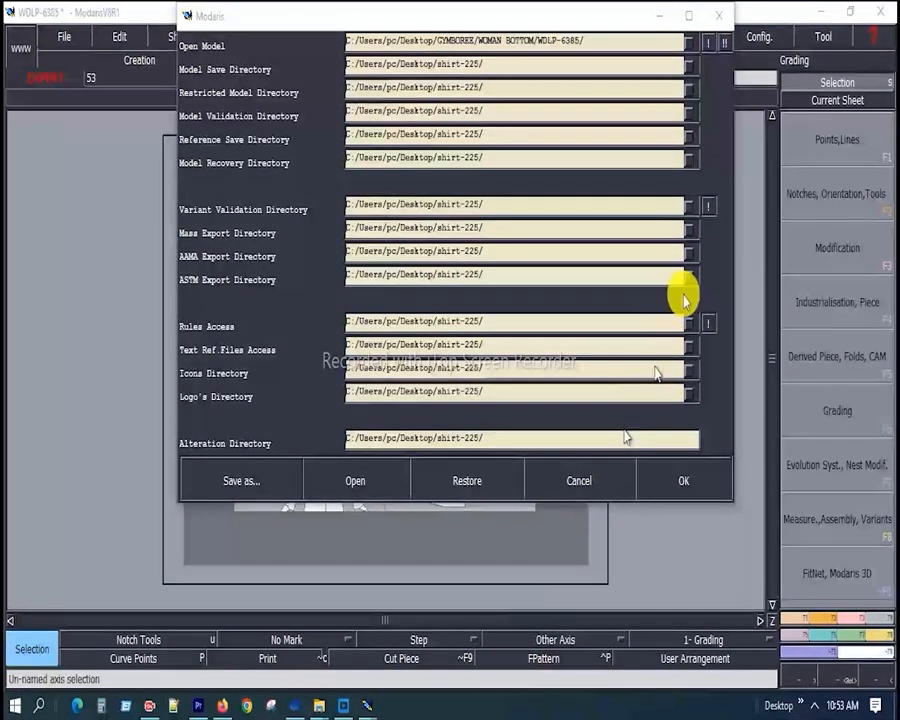
left_click(720, 43)
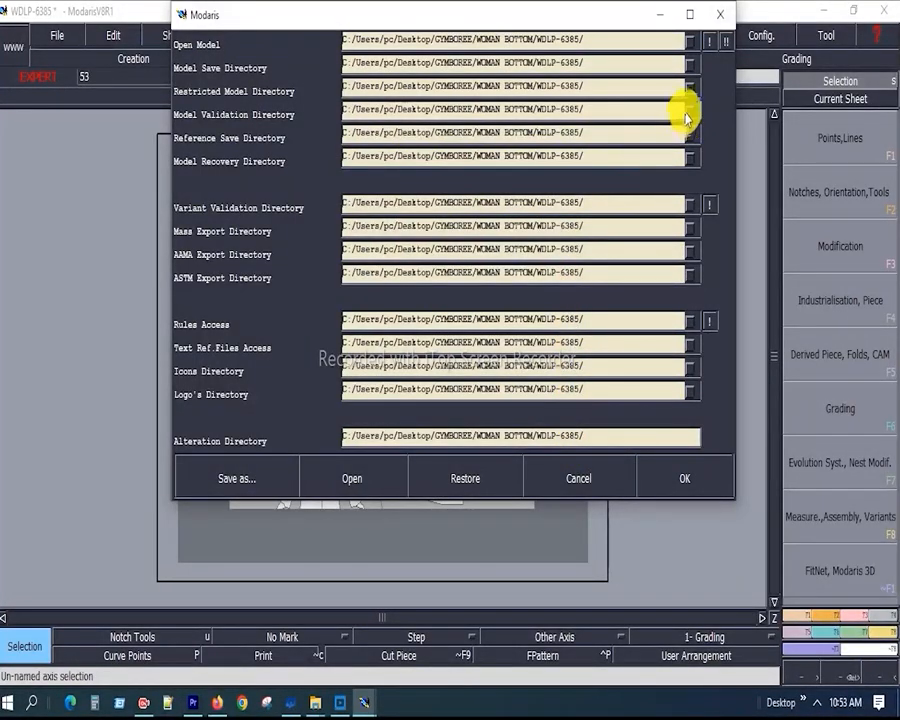
left_click(711, 42)
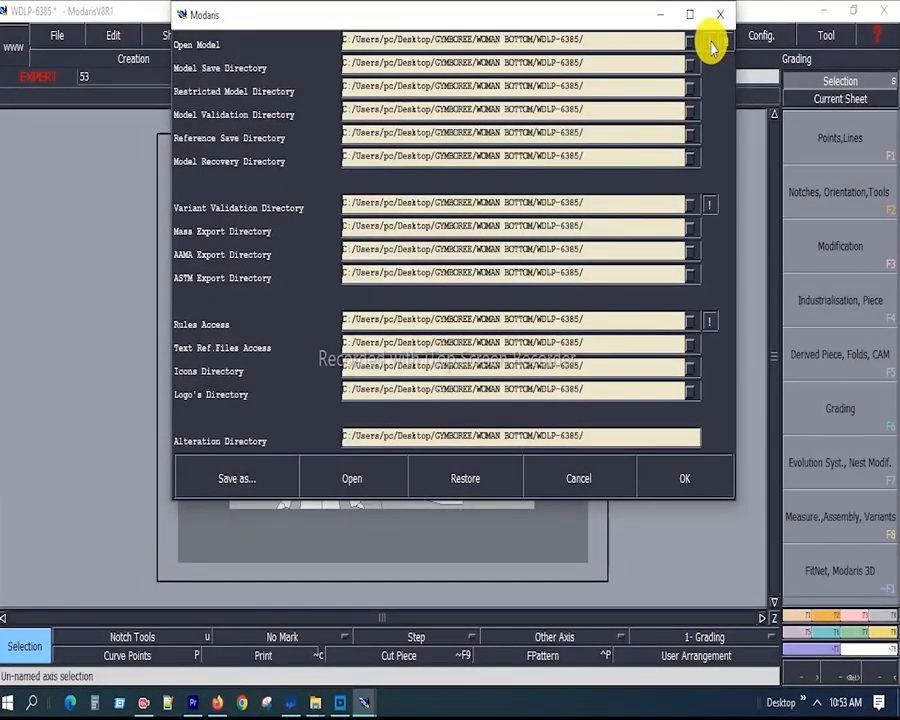
left_click(726, 44)
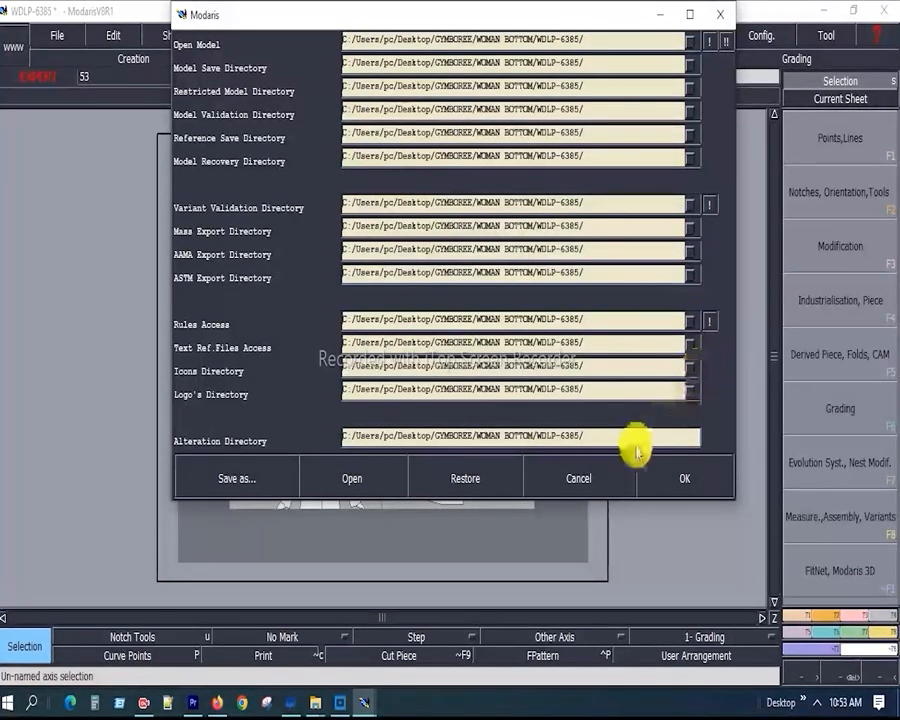
left_click(685, 480)
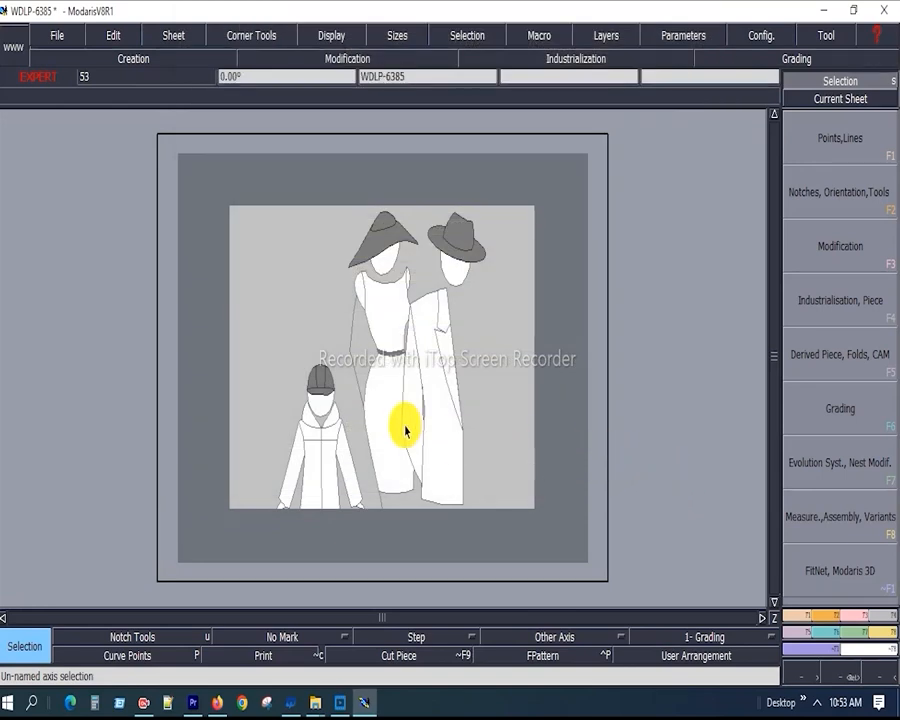